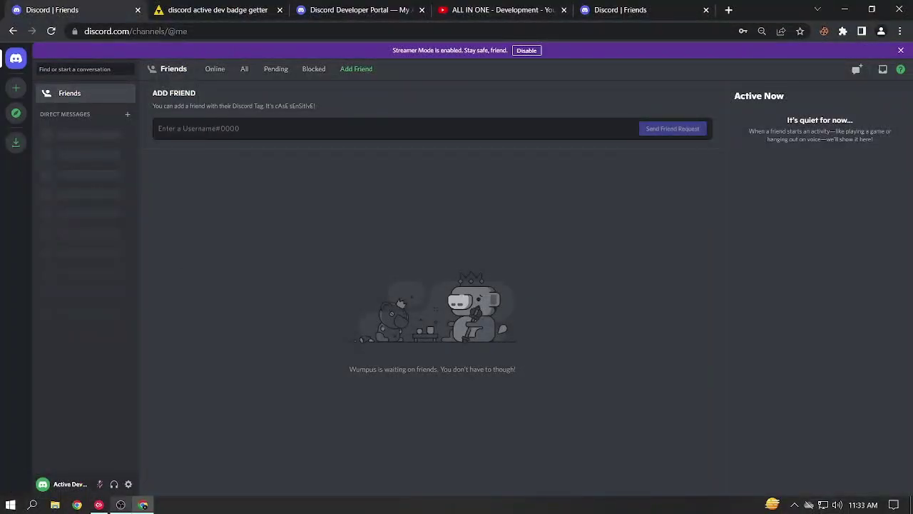
# Step: Switch on the Developer Mode toggle in the Advanced page of User Settings
pyautogui.click(129, 483)
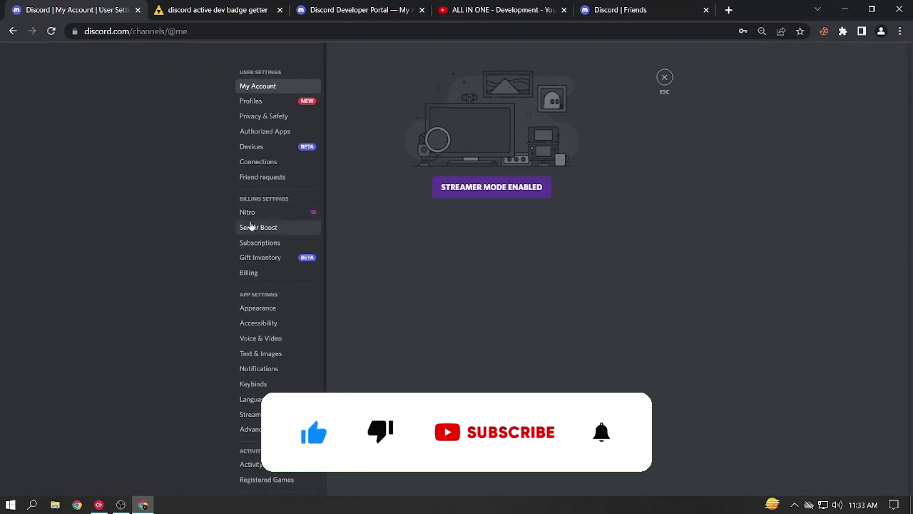
pyautogui.scroll(-1, 264, 228)
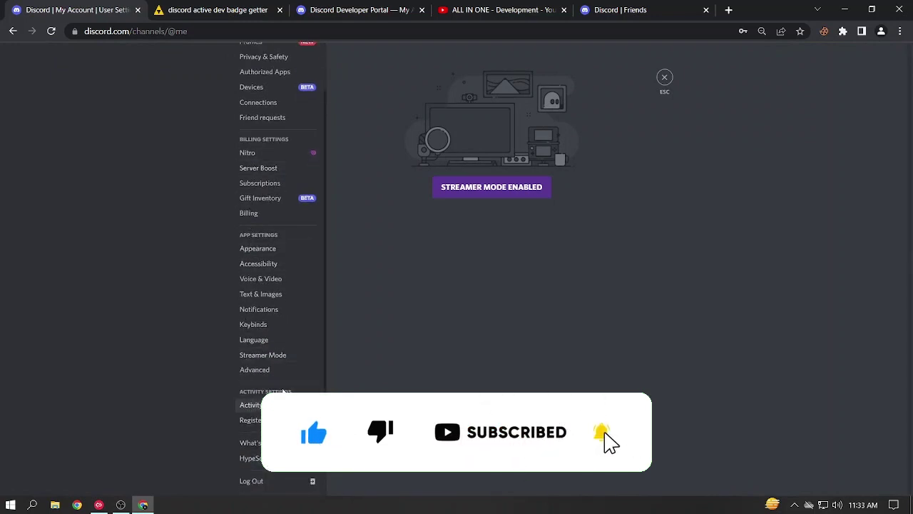
pyautogui.click(270, 371)
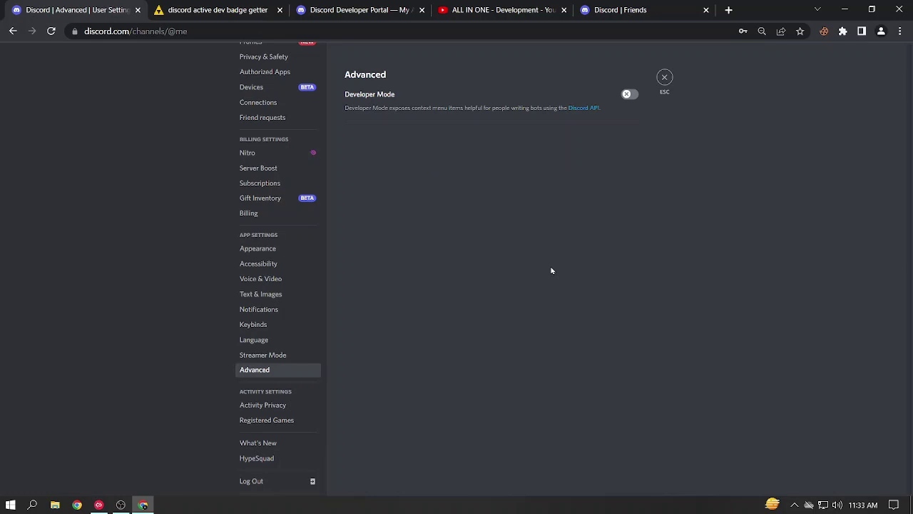
pyautogui.click(629, 95)
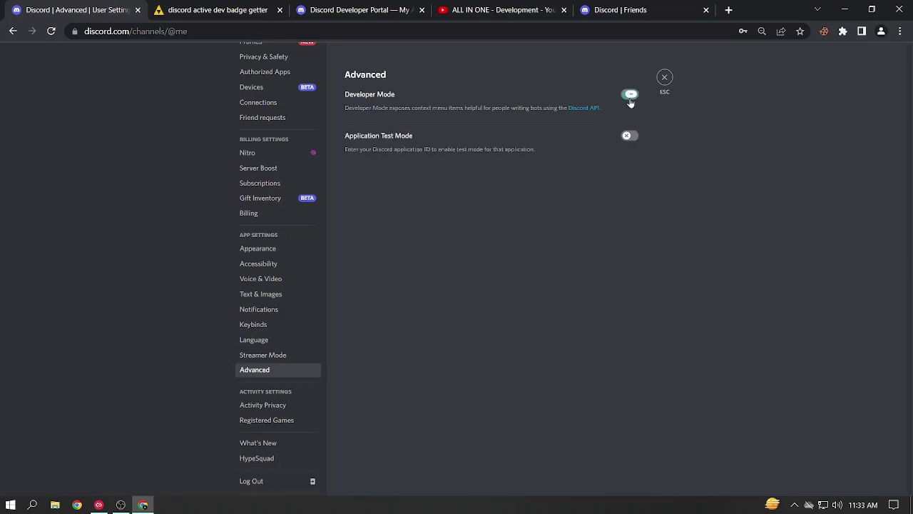
pyautogui.click(664, 78)
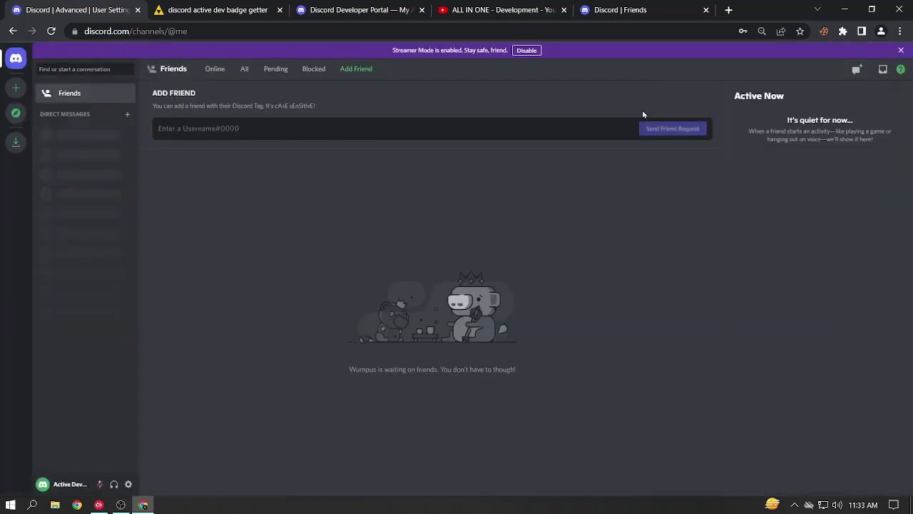
pyautogui.click(16, 87)
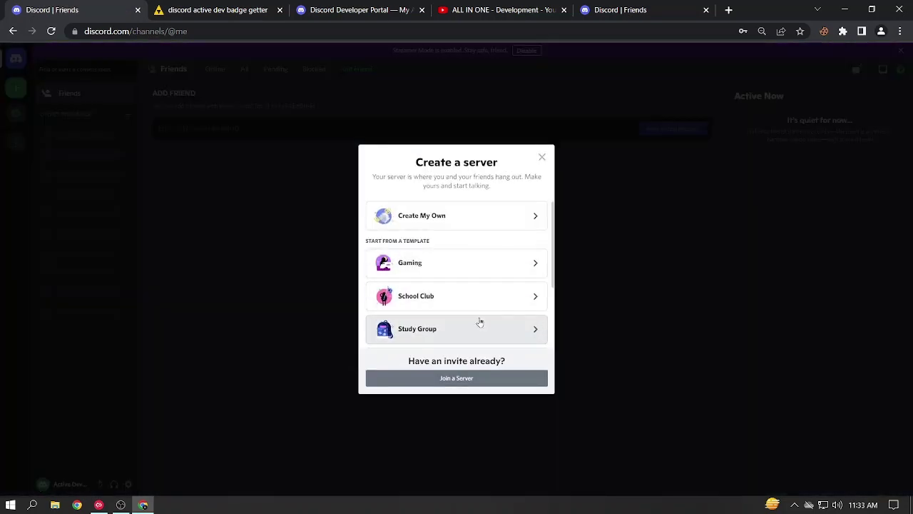
pyautogui.click(485, 307)
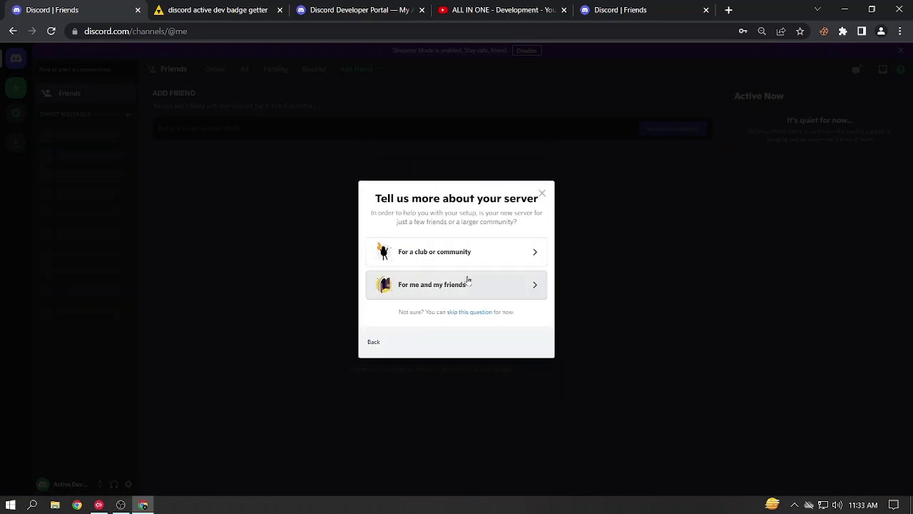
pyautogui.click(488, 262)
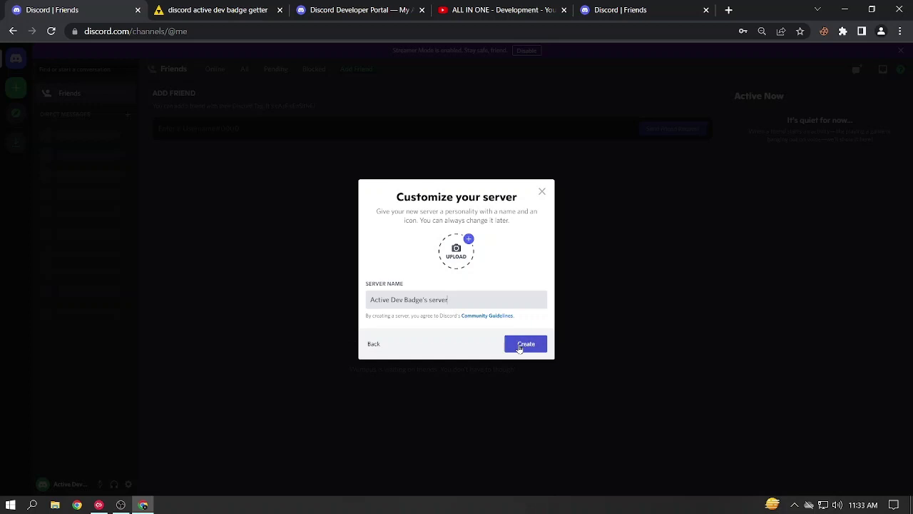
pyautogui.click(520, 345)
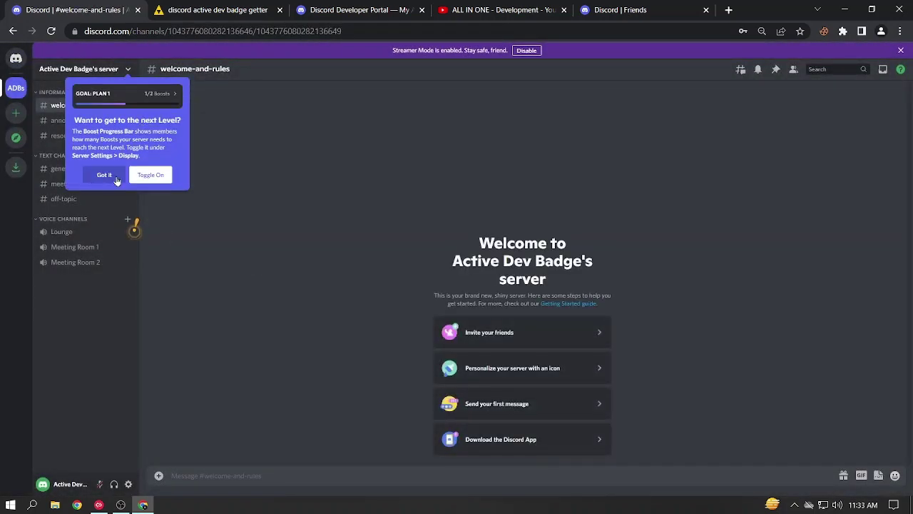
# Step: Start Community setup in Server Settings, requiring verified email and scanning media from all members
pyautogui.click(104, 175)
pyautogui.click(127, 68)
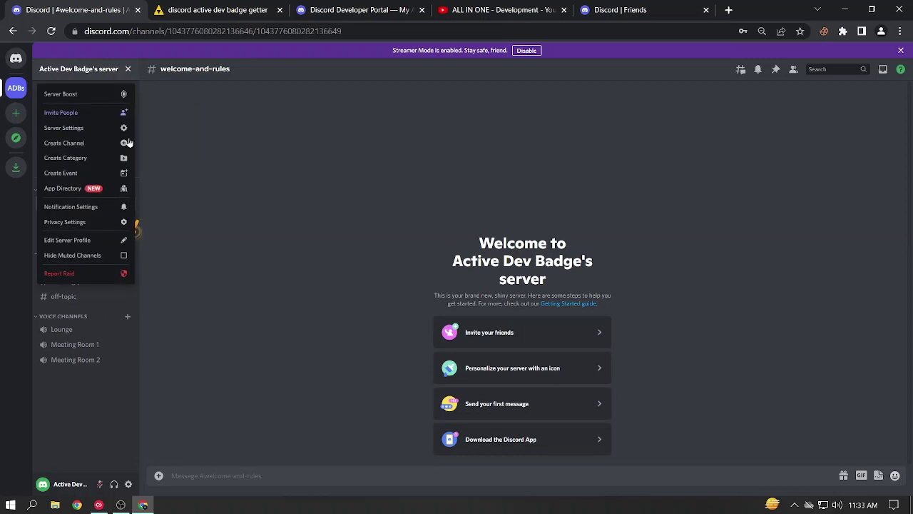
pyautogui.click(106, 132)
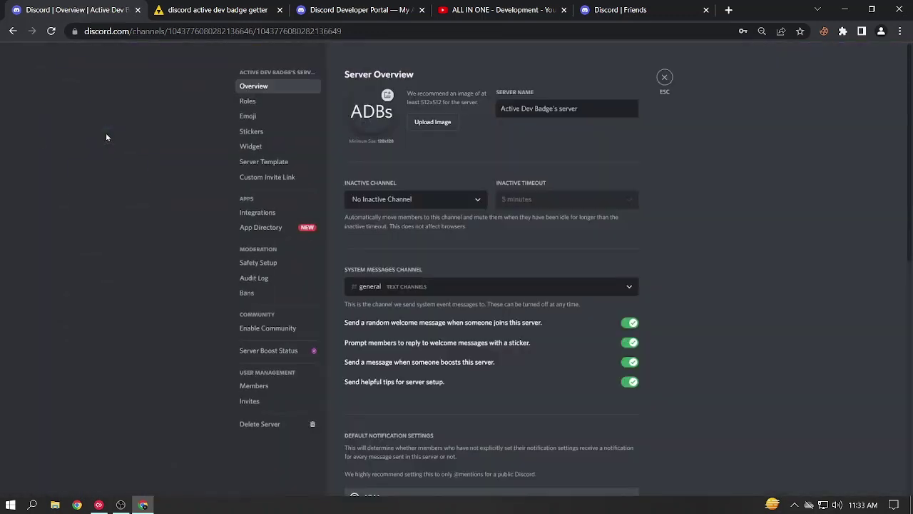
pyautogui.click(267, 328)
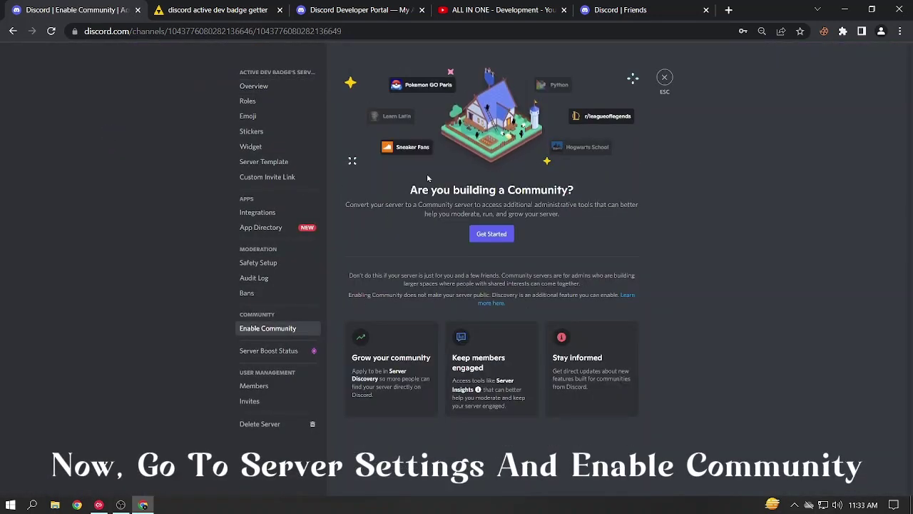
pyautogui.click(489, 235)
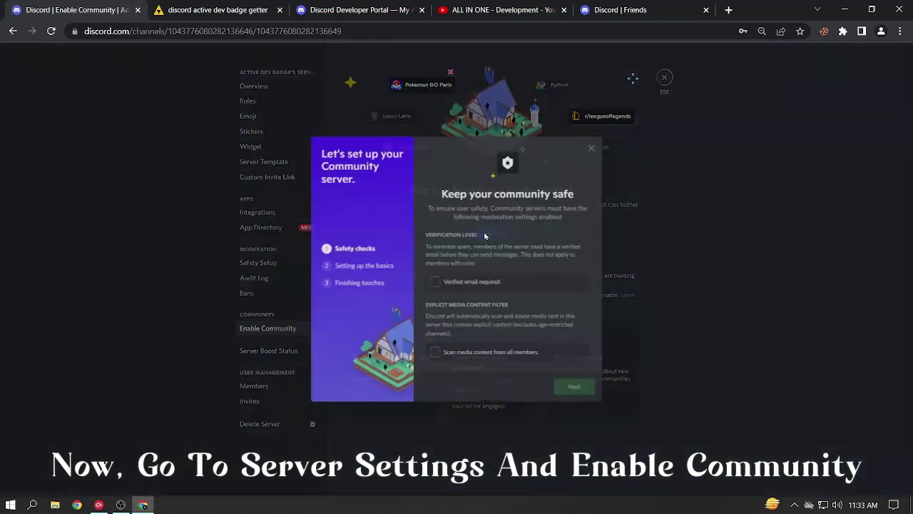
pyautogui.click(460, 284)
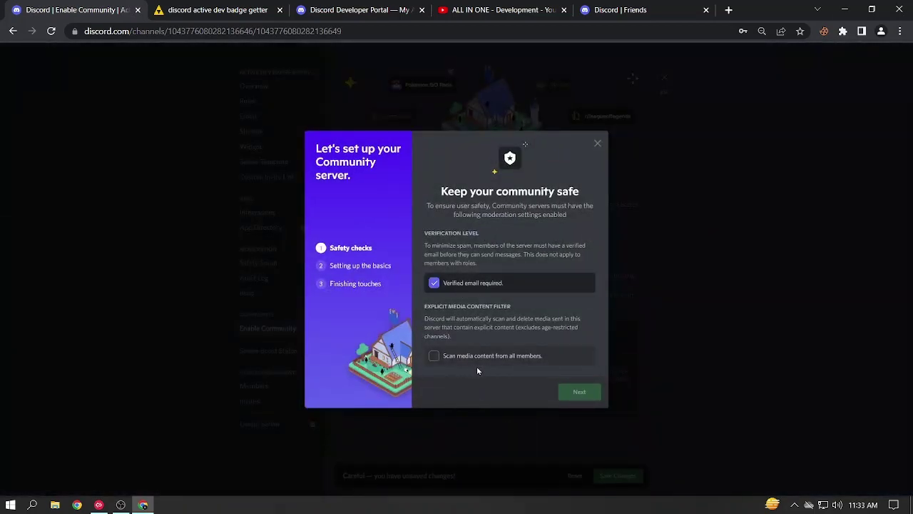
pyautogui.click(491, 357)
pyautogui.click(577, 390)
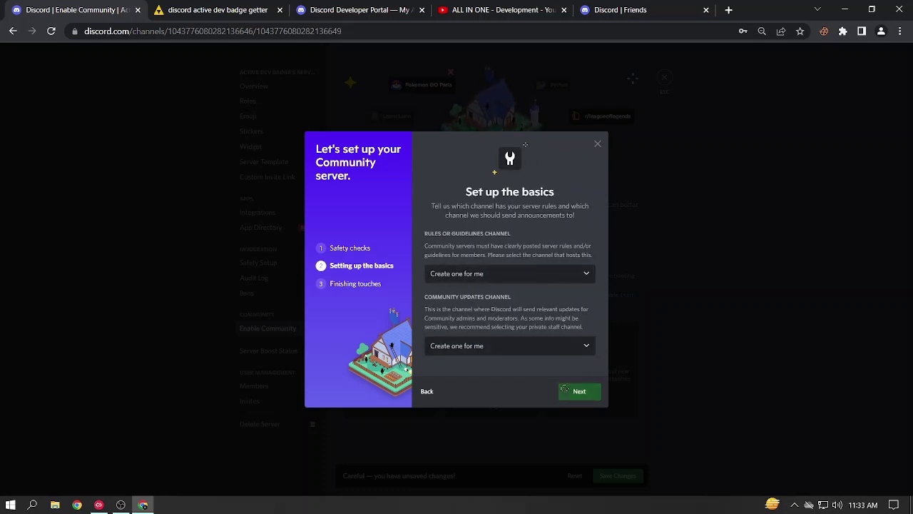
# Step: Keep auto-created channels, accept the guidelines, default notifications to Mentions Only, and finish setup
pyautogui.click(565, 391)
pyautogui.click(491, 350)
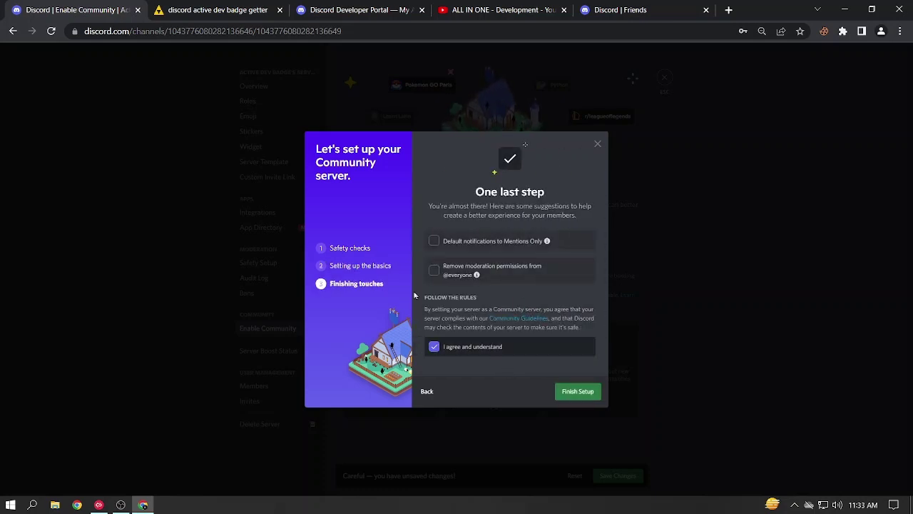
pyautogui.click(464, 270)
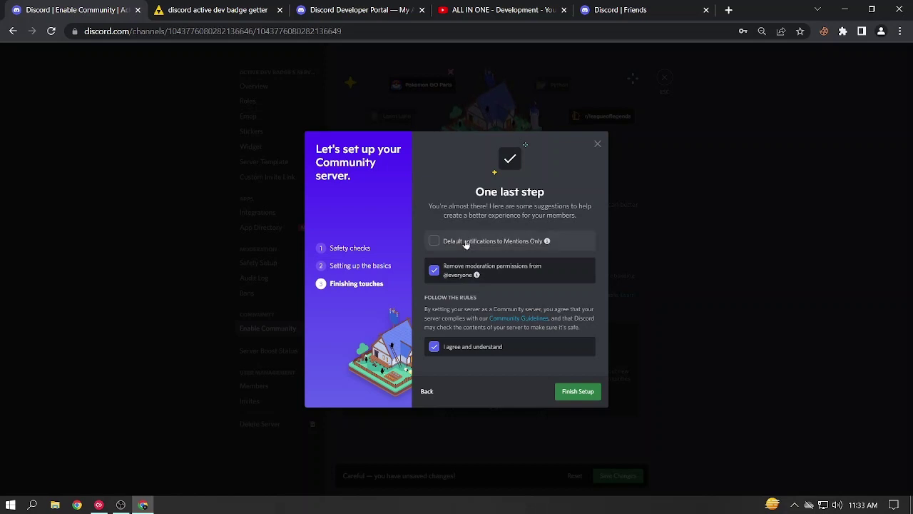
pyautogui.click(457, 242)
pyautogui.click(581, 392)
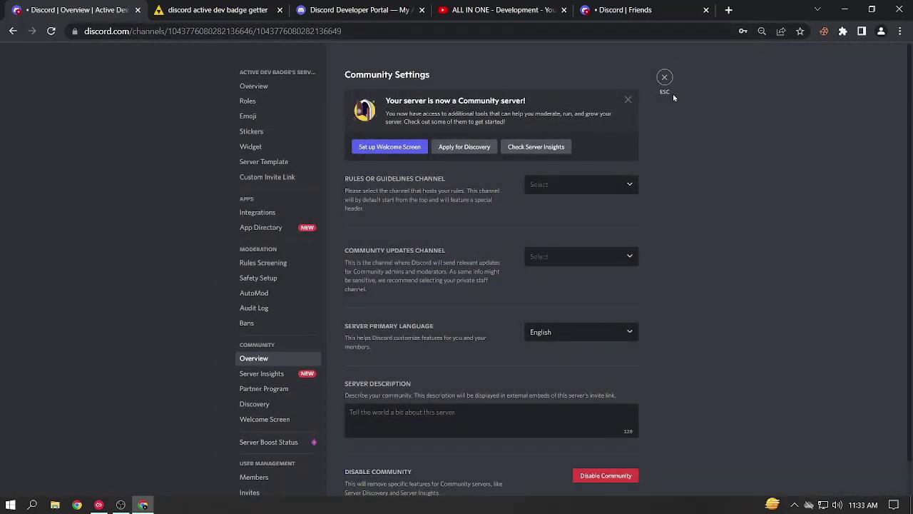
# Step: Create a Developer Portal application named 'badge', accepting the developer terms of service
pyautogui.click(664, 78)
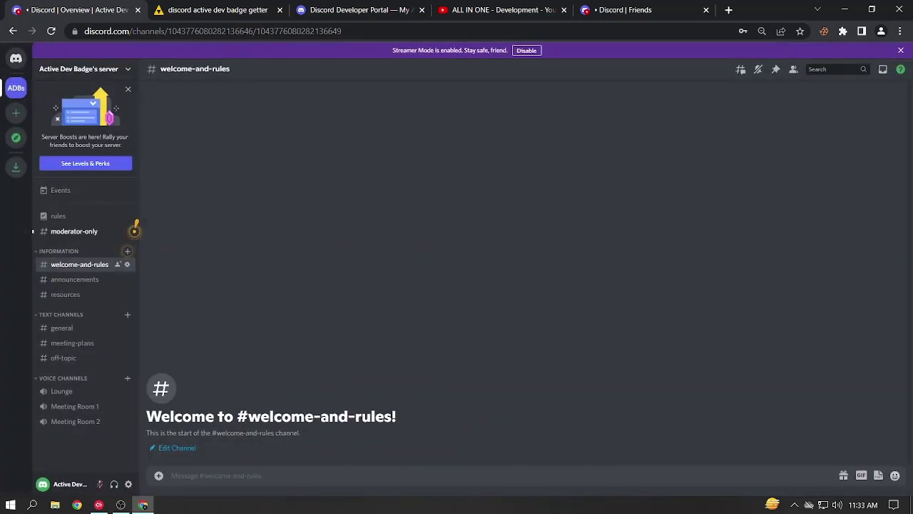
pyautogui.click(417, 8)
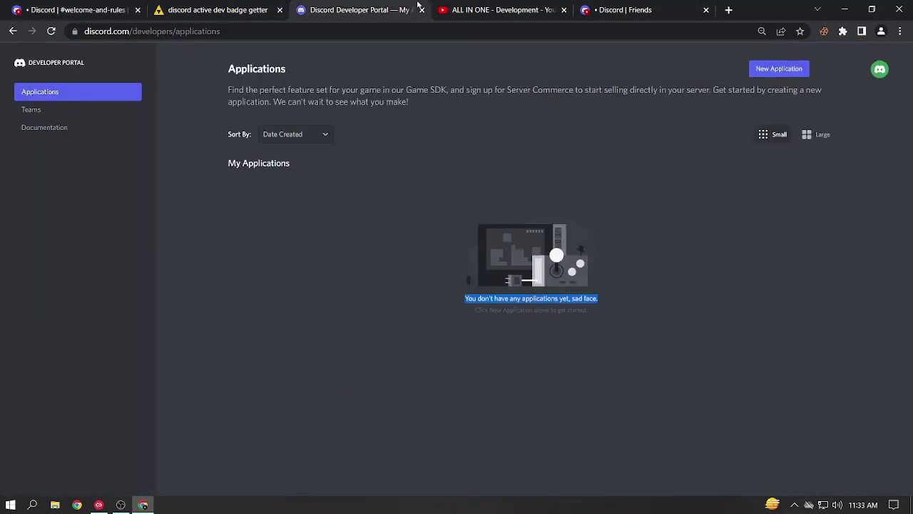
pyautogui.click(776, 70)
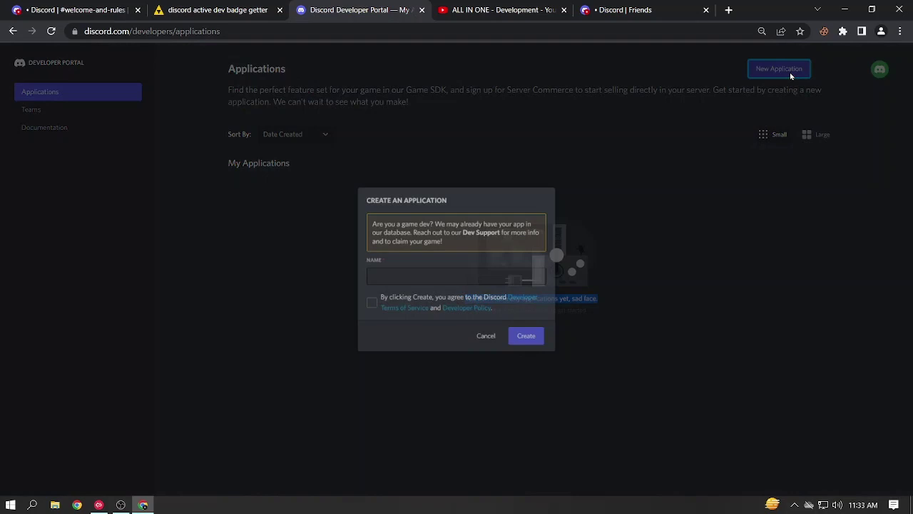
pyautogui.click(480, 285)
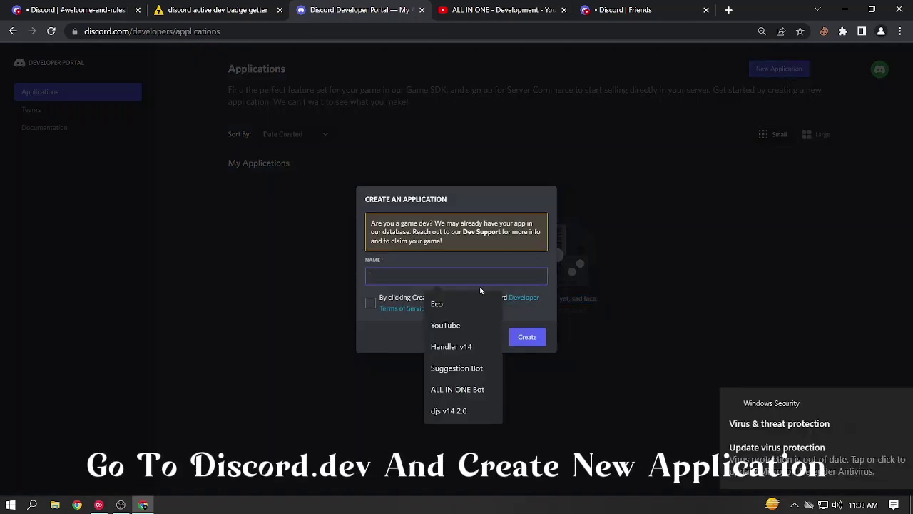
pyautogui.write('badge')
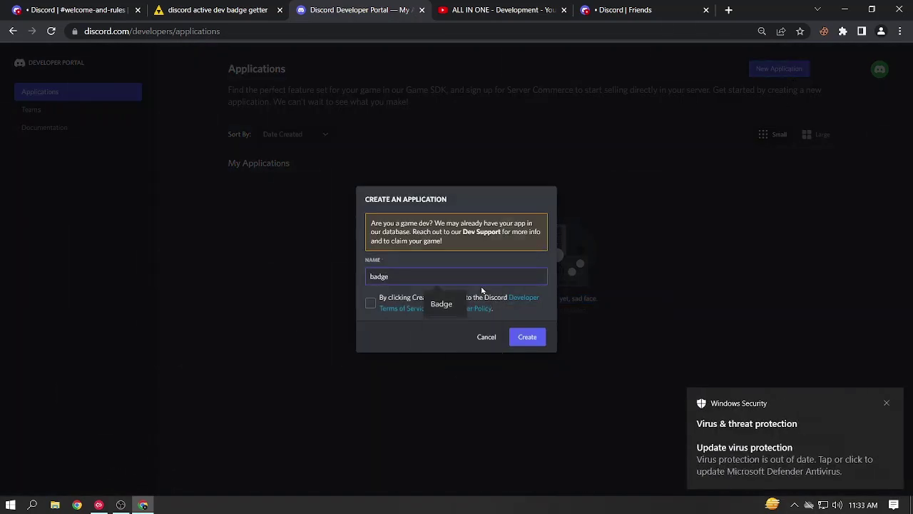
pyautogui.press('Return')
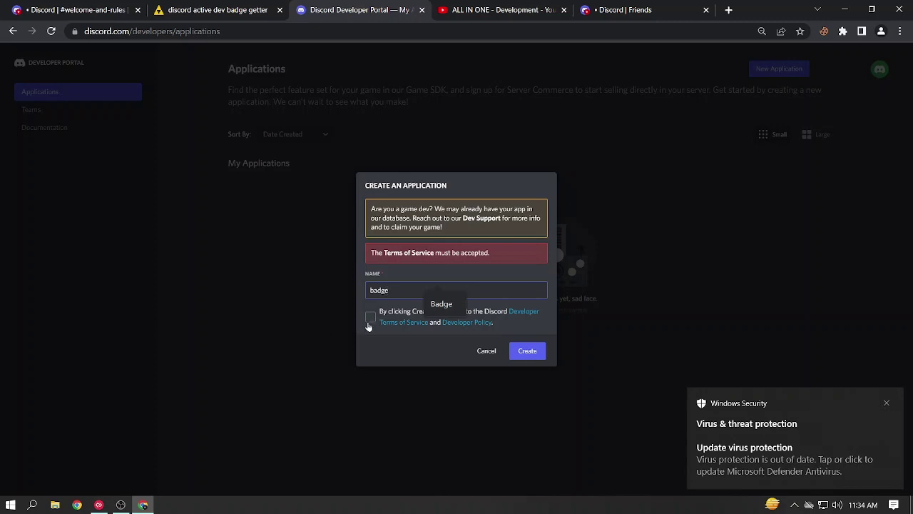
pyautogui.click(371, 317)
pyautogui.click(525, 349)
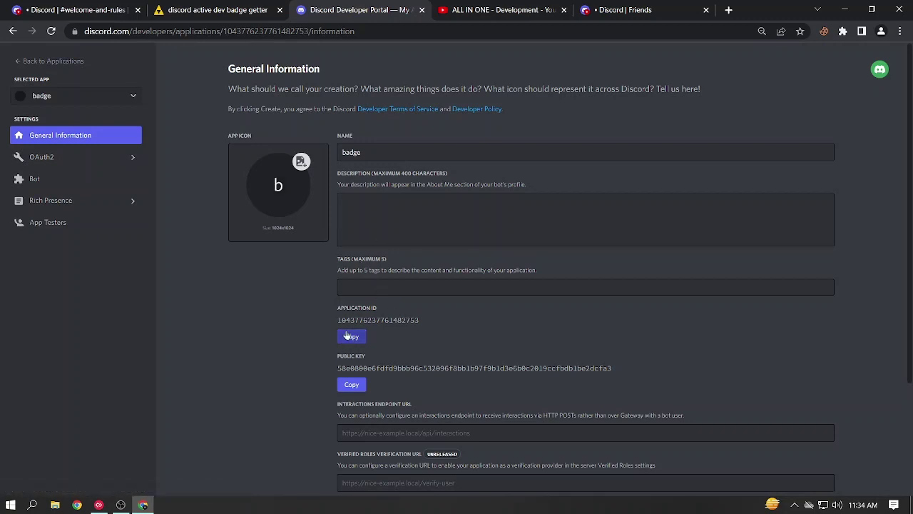
# Step: Move past the badge getter's prerequisites page and check the Active Developer eligibility page
pyautogui.click(265, 10)
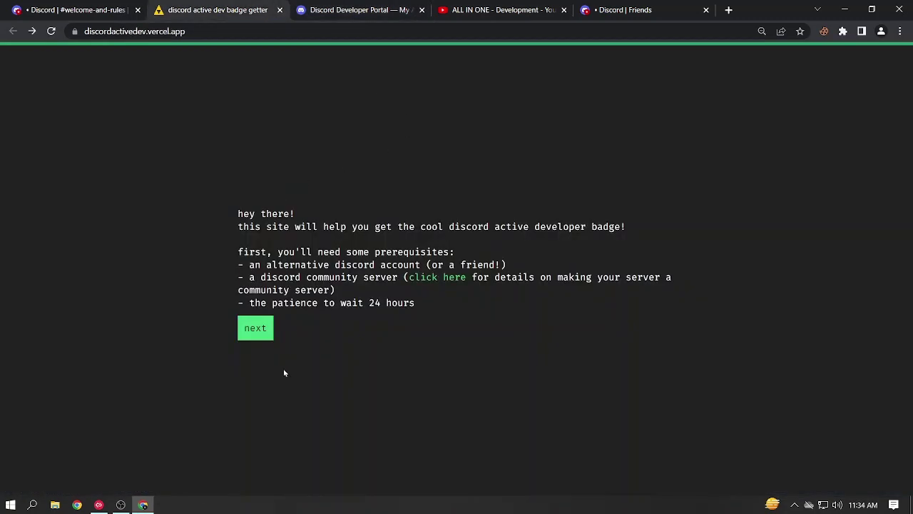
pyautogui.click(252, 337)
pyautogui.click(354, 11)
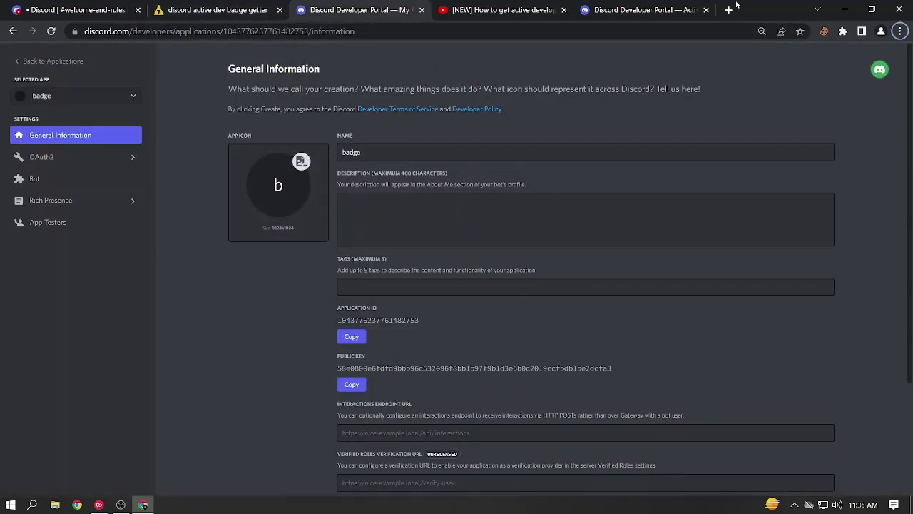
pyautogui.click(689, 10)
pyautogui.moveTo(711, 238)
pyautogui.mouseDown()
pyautogui.moveTo(371, 226)
pyautogui.moveTo(773, 274)
pyautogui.mouseUp()
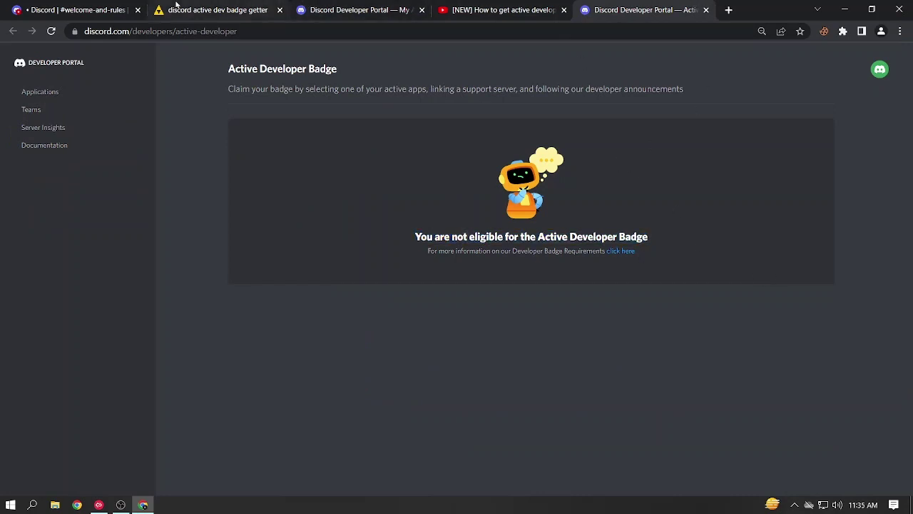
pyautogui.click(214, 10)
pyautogui.click(343, 10)
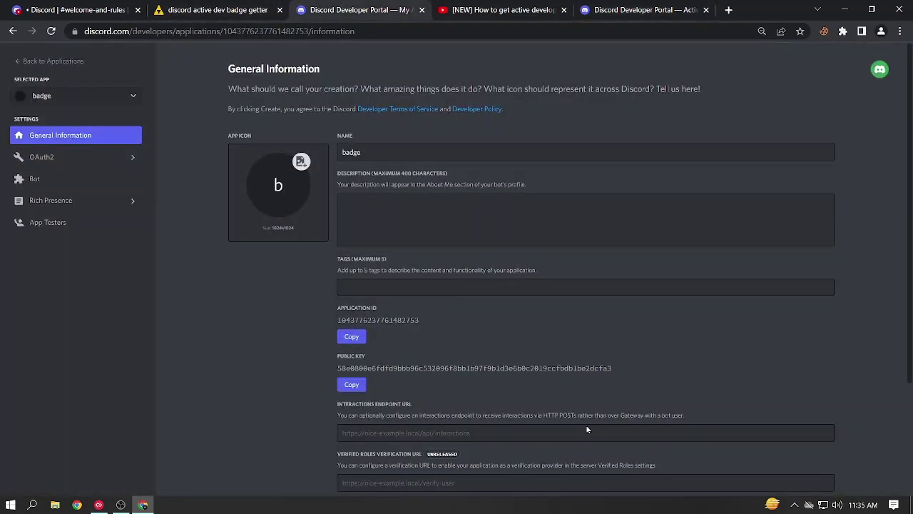
# Step: Copy the badge app's application ID and public key into the getter's boxes and submit
pyautogui.click(352, 336)
pyautogui.click(221, 10)
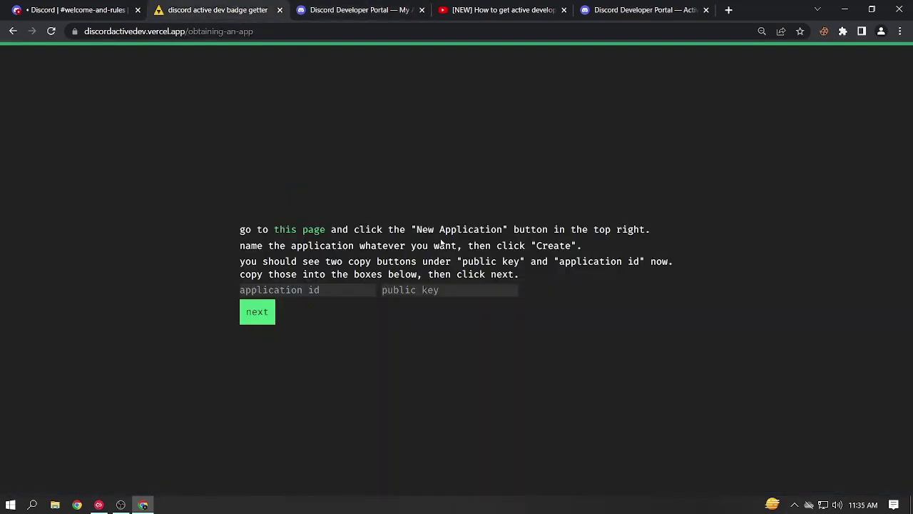
pyautogui.click(246, 293)
pyautogui.hotkey('ctrl', 'v')
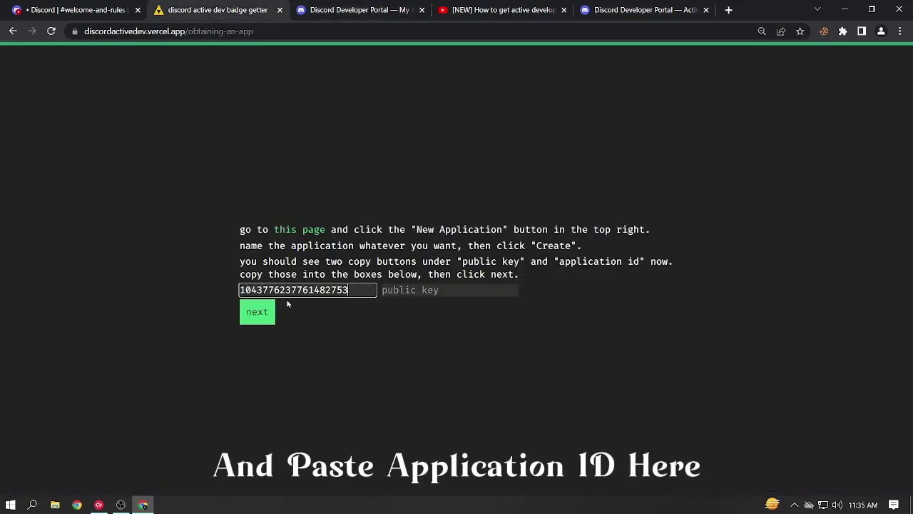
pyautogui.click(371, 10)
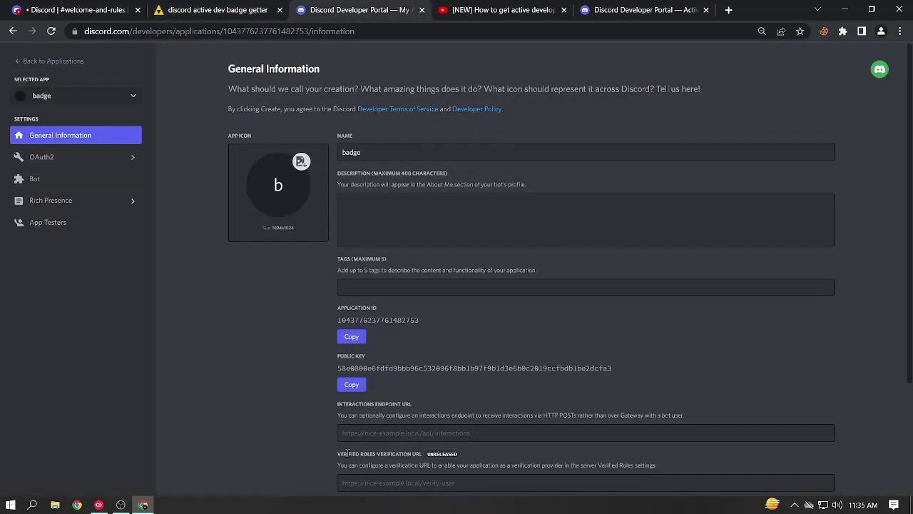
pyautogui.click(352, 384)
pyautogui.click(218, 10)
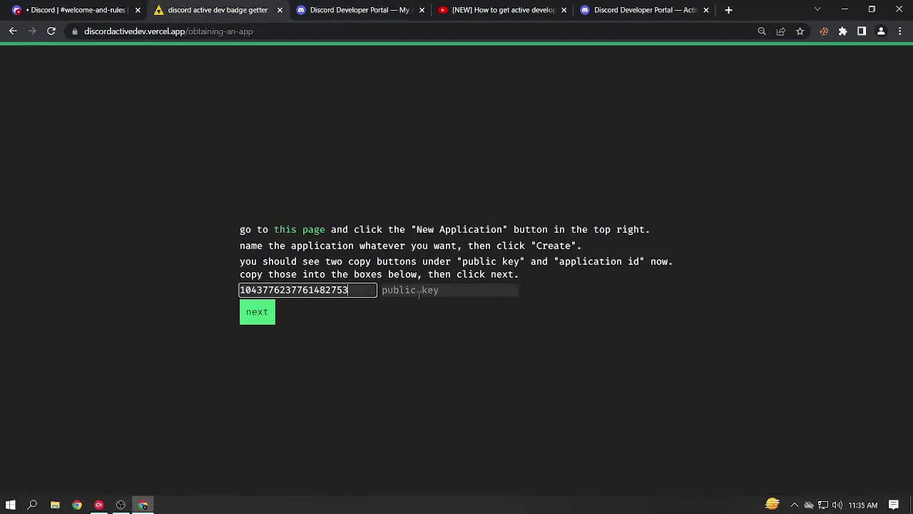
pyautogui.click(454, 289)
pyautogui.hotkey('ctrl', 'v')
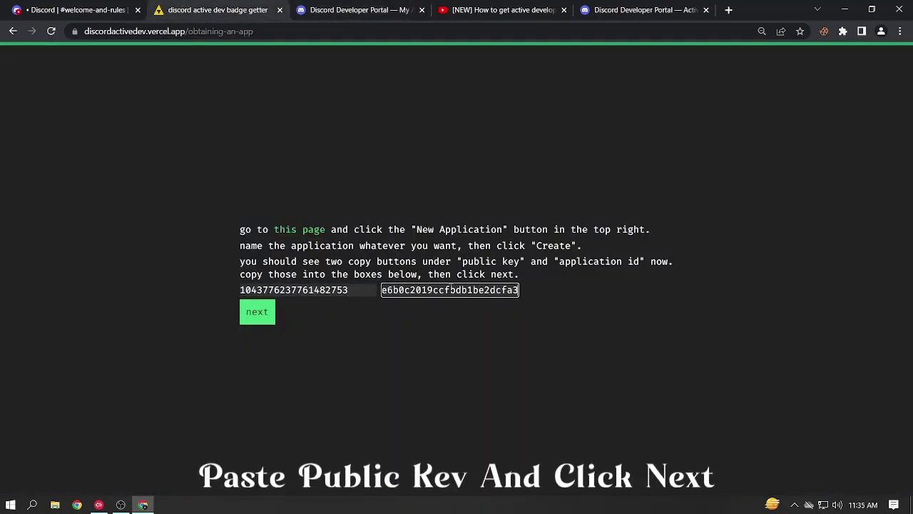
pyautogui.click(242, 313)
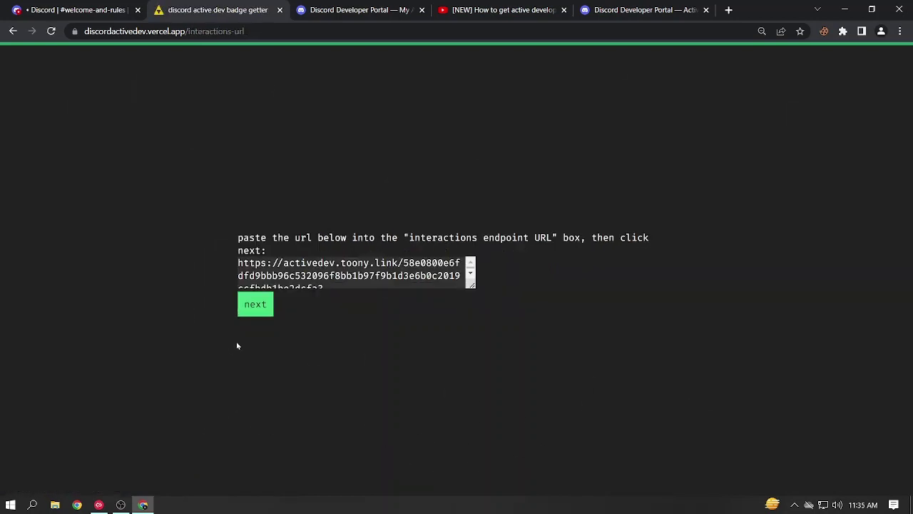
# Step: Review the getter's interactions endpoint URL instruction and close the YouTube video tab
pyautogui.scroll(-1, 397, 268)
pyautogui.moveTo(351, 292); pyautogui.dragTo(200, 232)
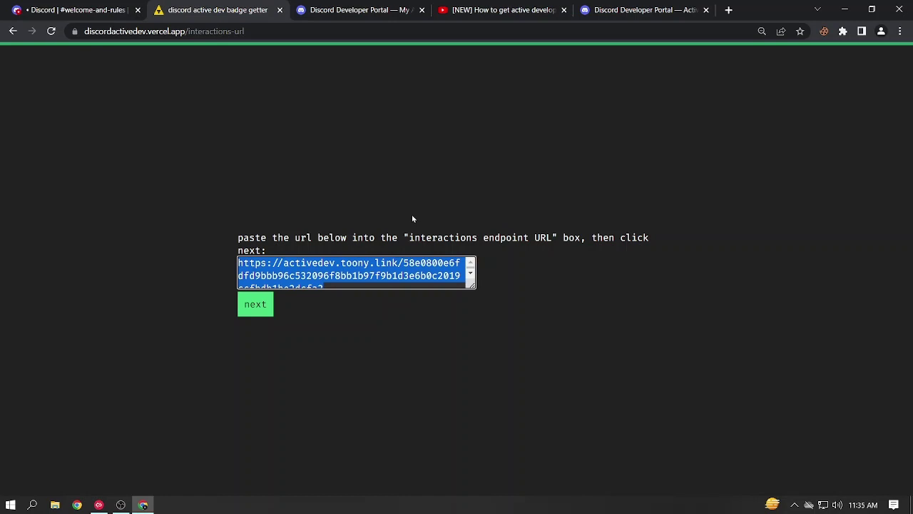
pyautogui.moveTo(410, 238); pyautogui.dragTo(543, 237)
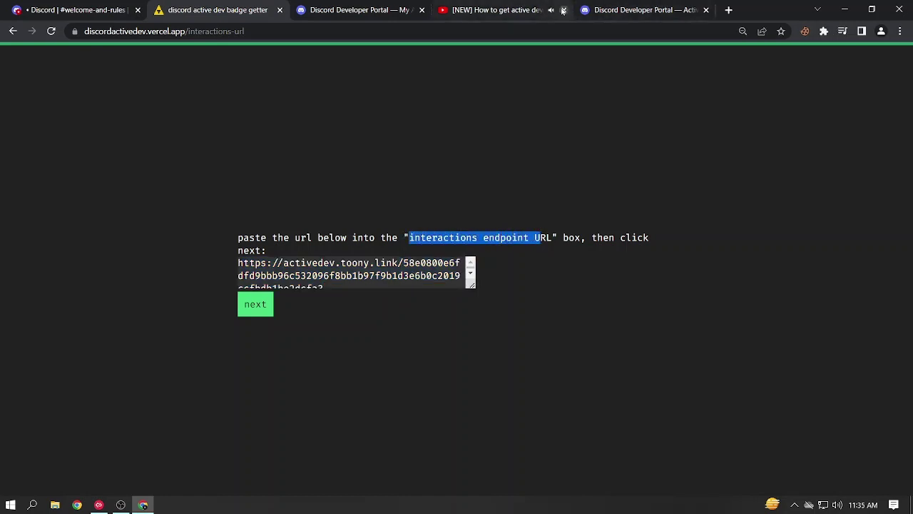
pyautogui.middleClick(462, 5)
# Step: Save the activedev.toony.link URL as the Interactions Endpoint URL, then continue on the getter
pyautogui.click(360, 10)
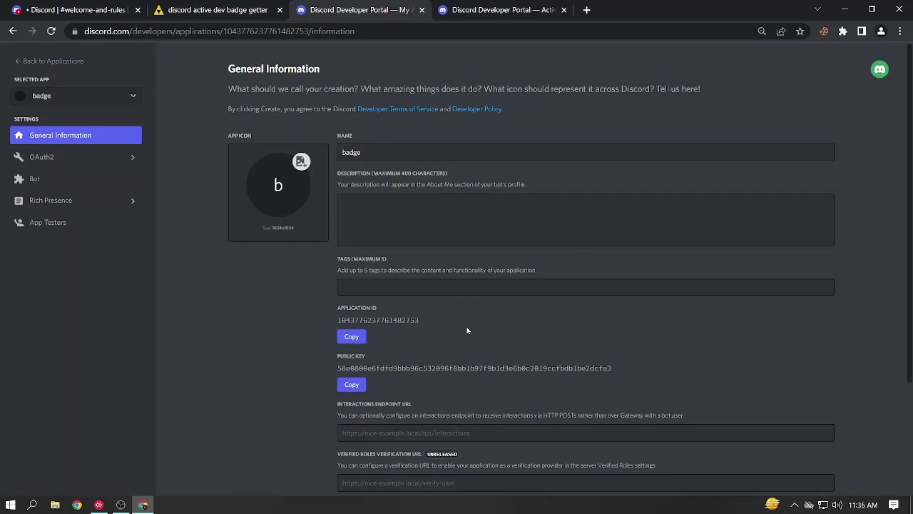
pyautogui.scroll(-3, 467, 330)
pyautogui.click(430, 285)
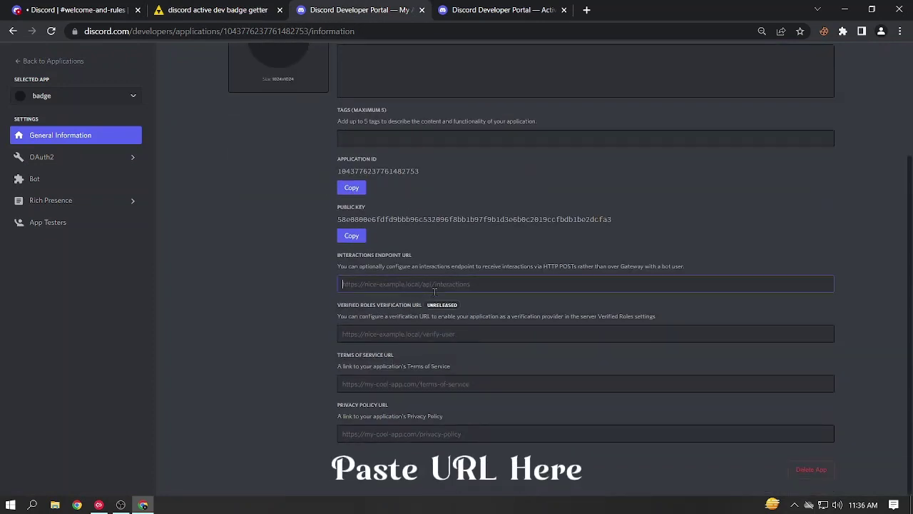
pyautogui.hotkey('ctrl', 'v')
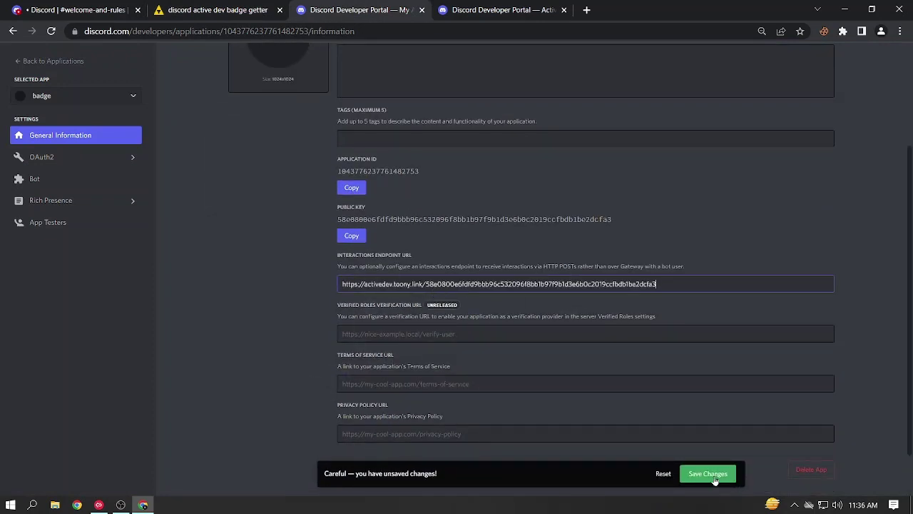
pyautogui.click(715, 480)
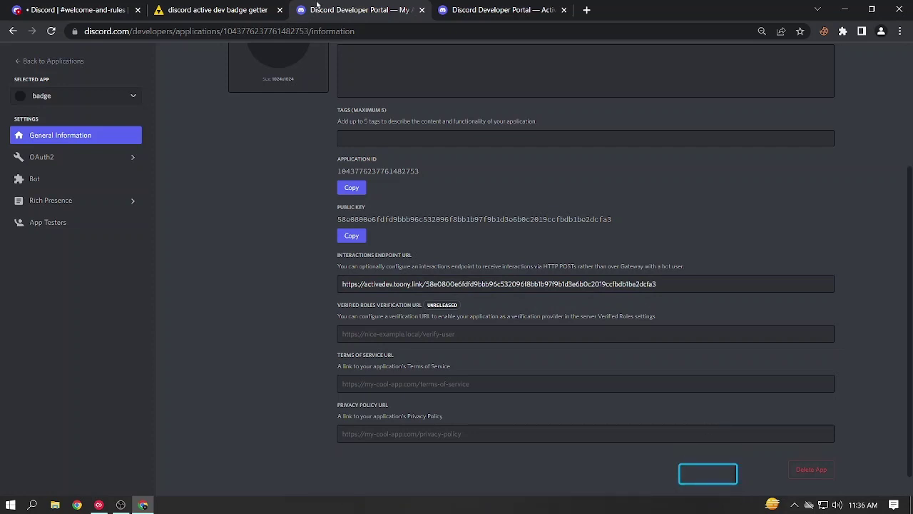
pyautogui.click(265, 9)
pyautogui.click(257, 307)
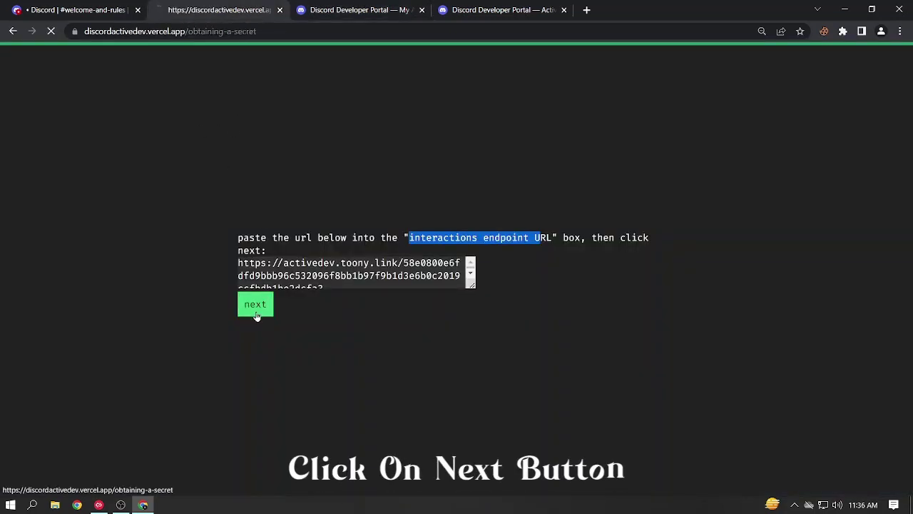
# Step: Reset the OAuth2 client secret and submit the new secret on the badge getter
pyautogui.click(334, 6)
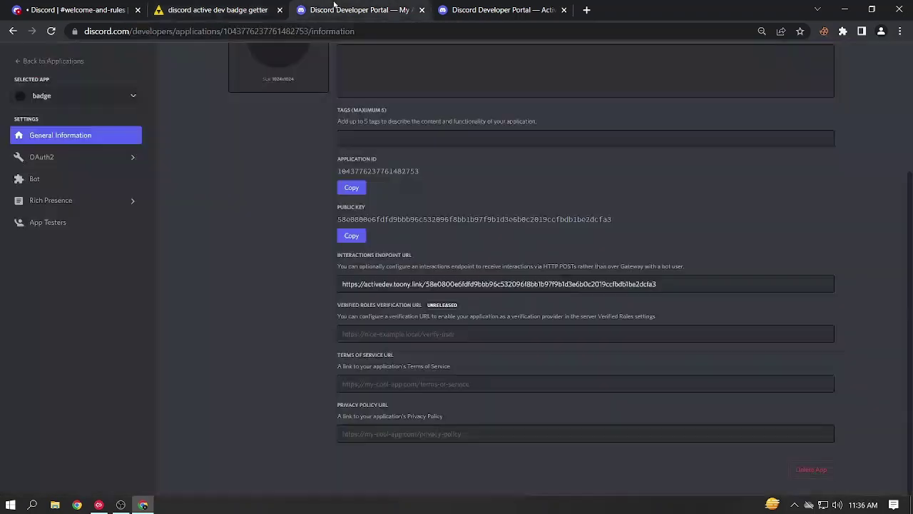
pyautogui.click(96, 157)
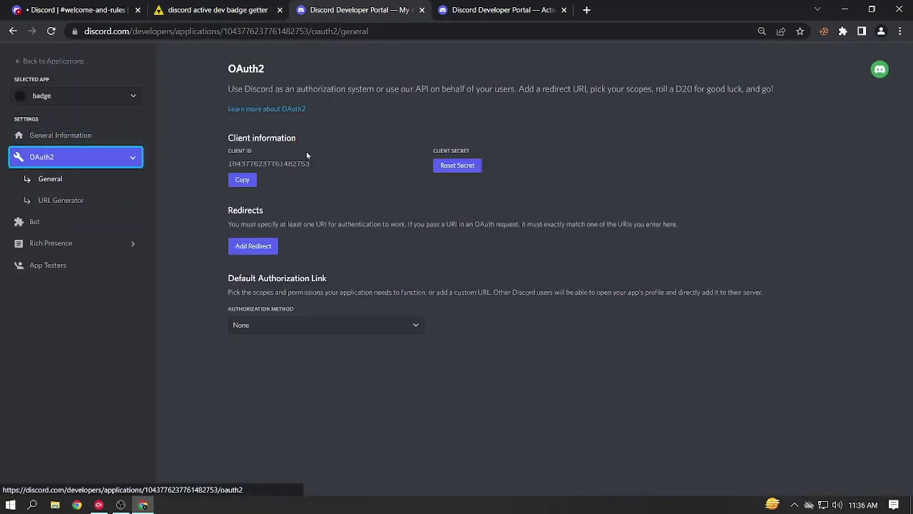
pyautogui.click(451, 166)
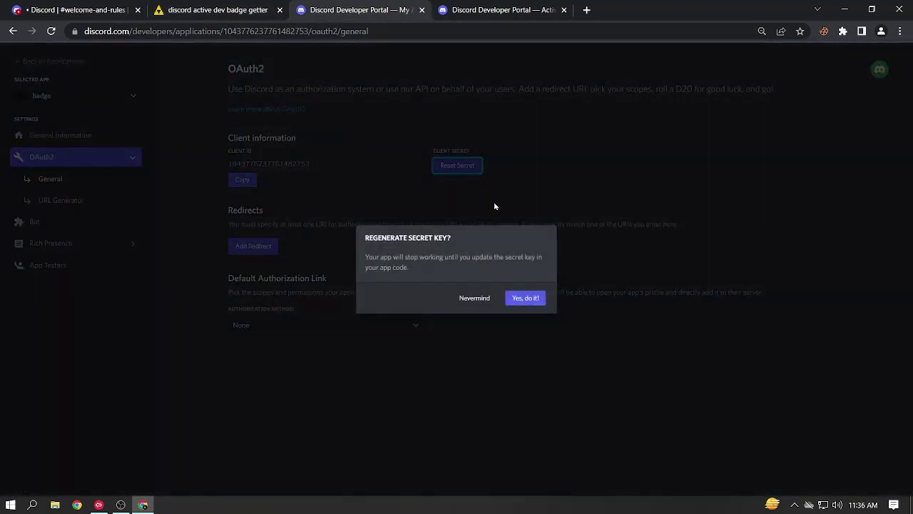
pyautogui.click(531, 298)
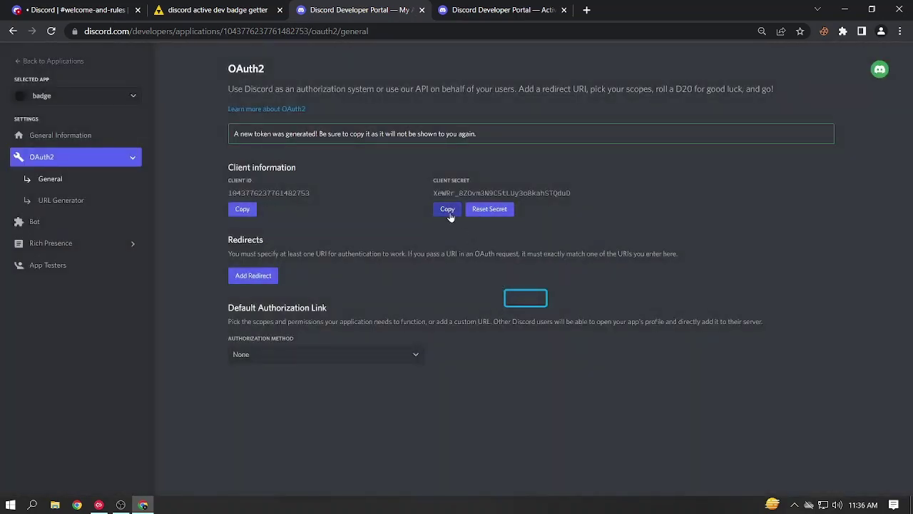
pyautogui.click(448, 209)
pyautogui.click(246, 6)
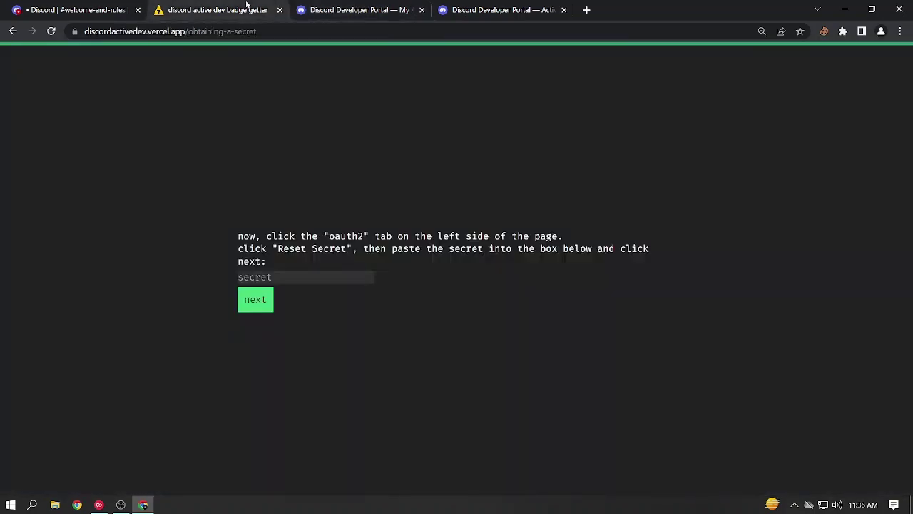
pyautogui.click(264, 275)
pyautogui.hotkey('ctrl', 'v')
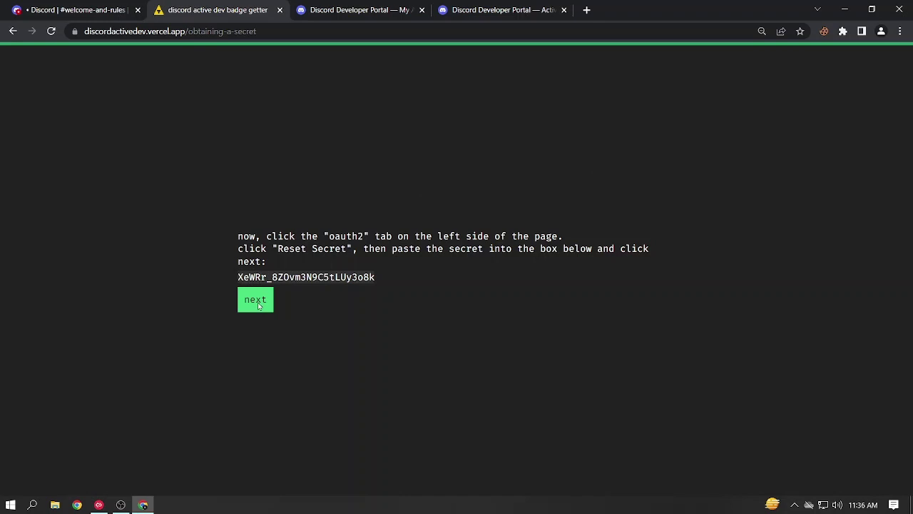
pyautogui.click(259, 305)
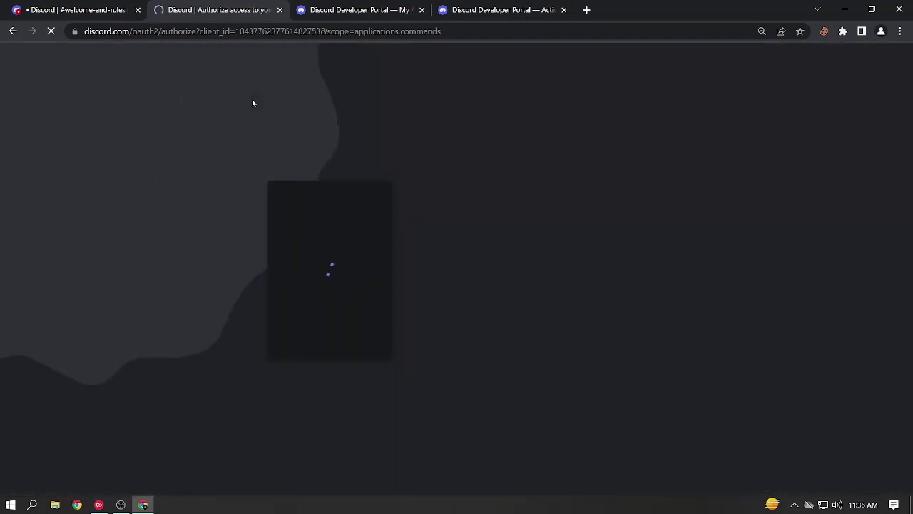
pyautogui.click(346, 316)
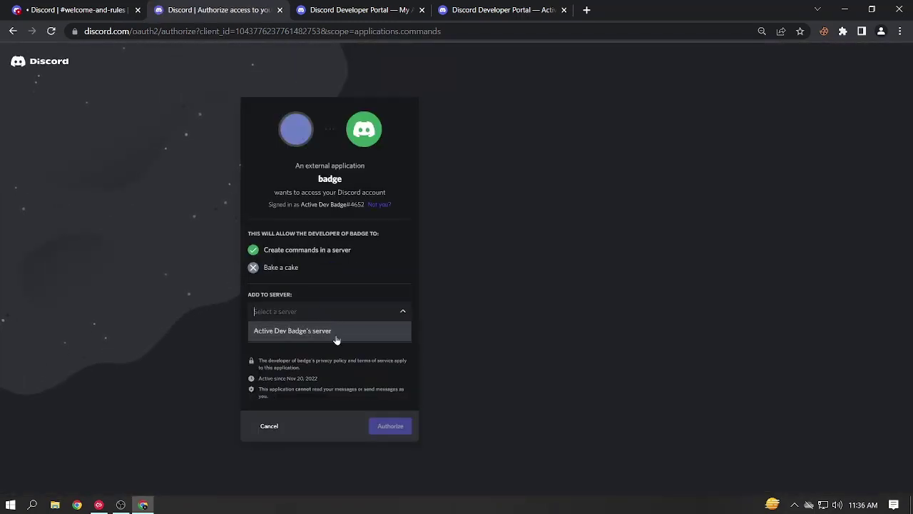
pyautogui.click(345, 335)
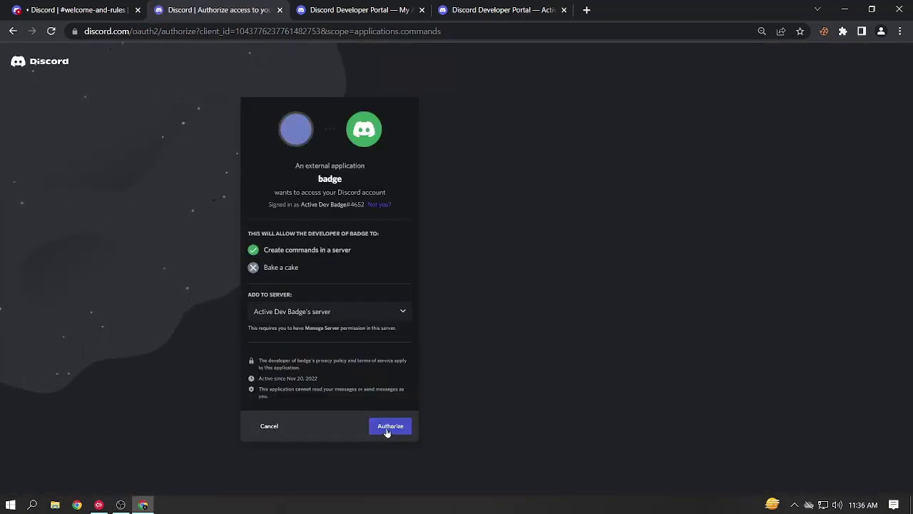
pyautogui.click(387, 431)
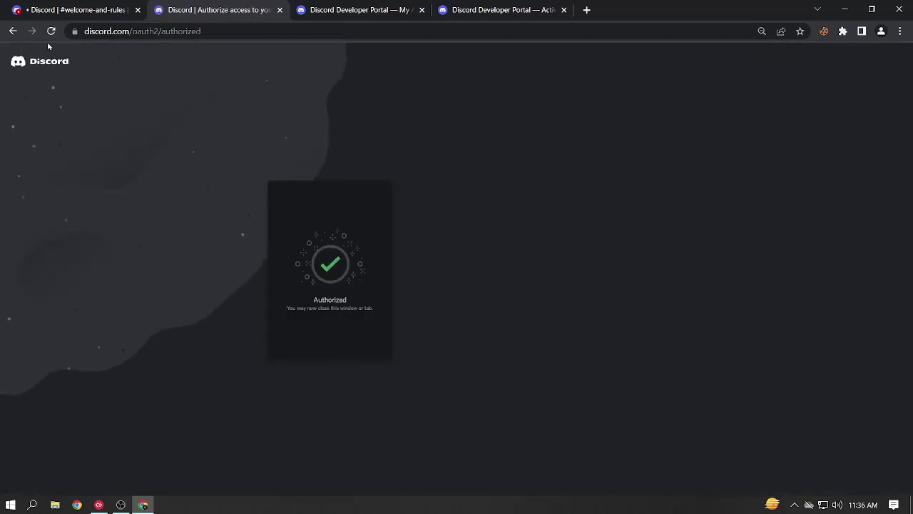
# Step: Check the server's moderator-only channel, then navigate back toward the badge getter page
pyautogui.click(76, 5)
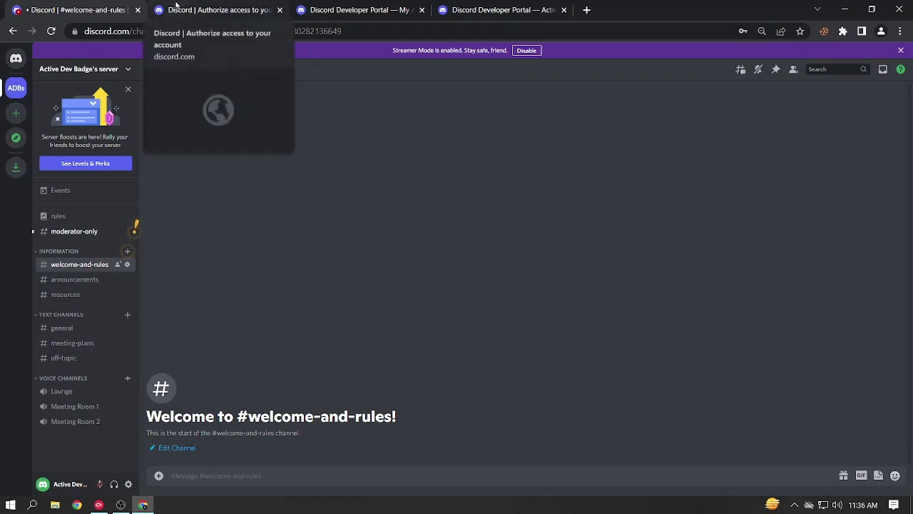
pyautogui.click(95, 233)
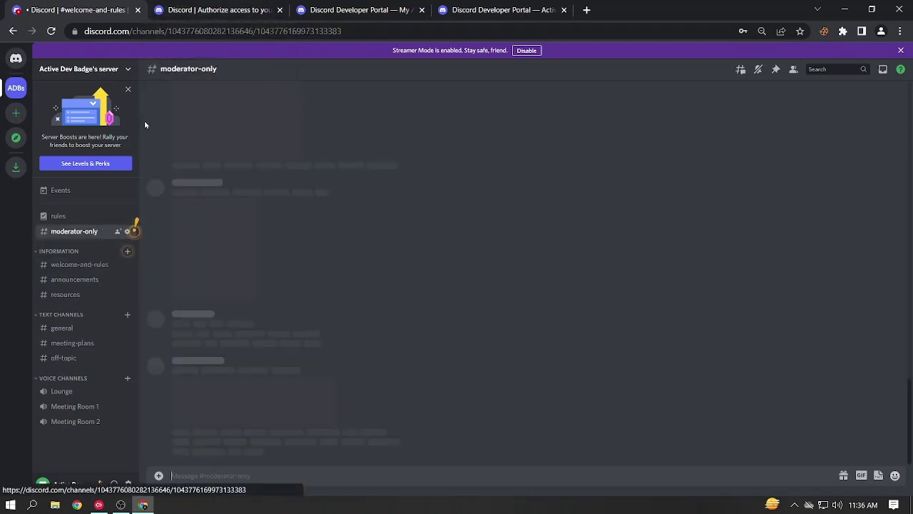
pyautogui.click(211, 10)
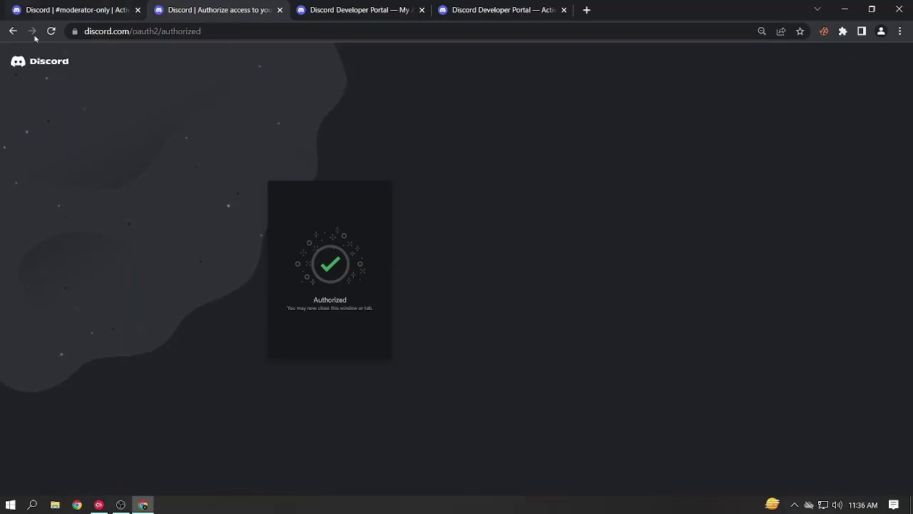
pyautogui.hotkey('alt', 'Left')
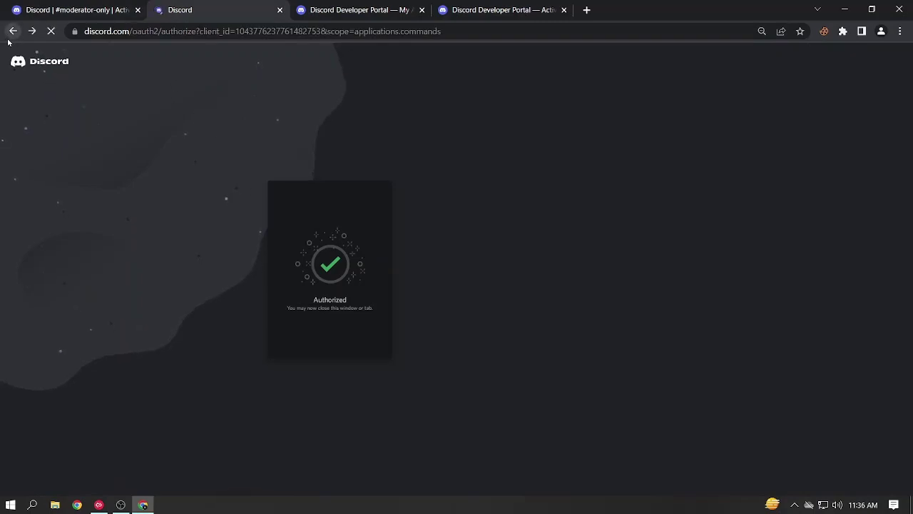
# Step: Copy /finish from the badge getter and send it as a slash command in Discord
pyautogui.hotkey('alt', 'Left')
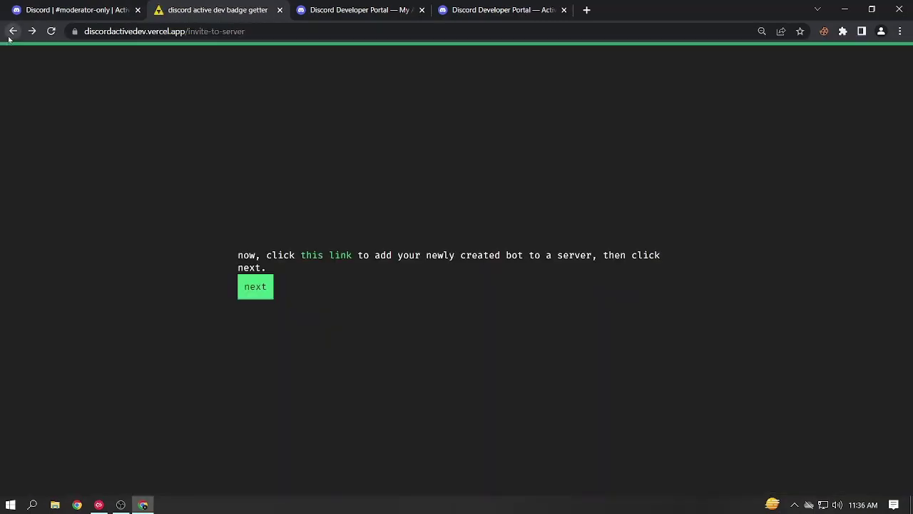
pyautogui.click(261, 293)
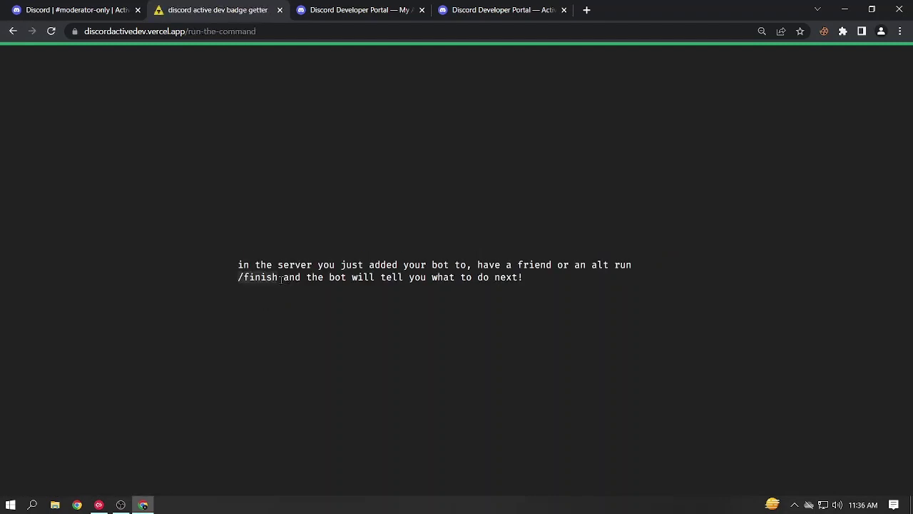
pyautogui.hotkey('ctrl', 'c')
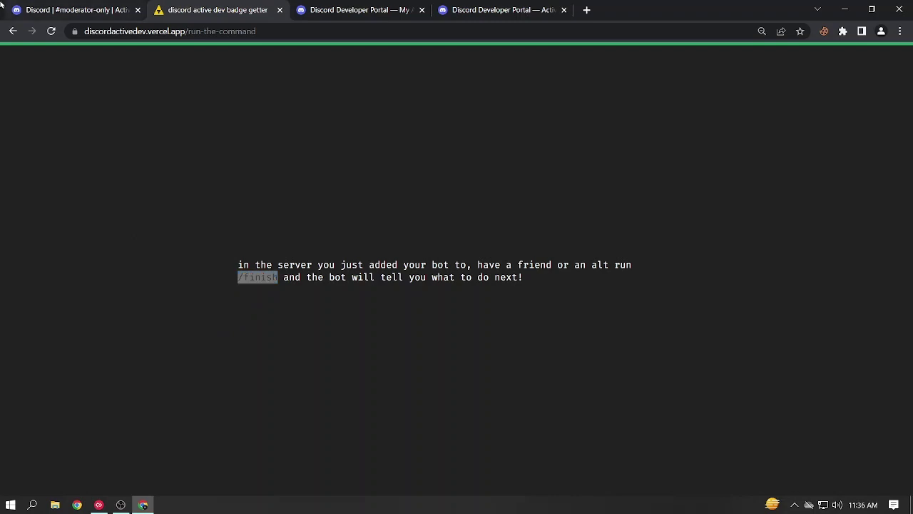
pyautogui.hotkey('ctrl', '1')
pyautogui.hotkey('ctrl', 'v')
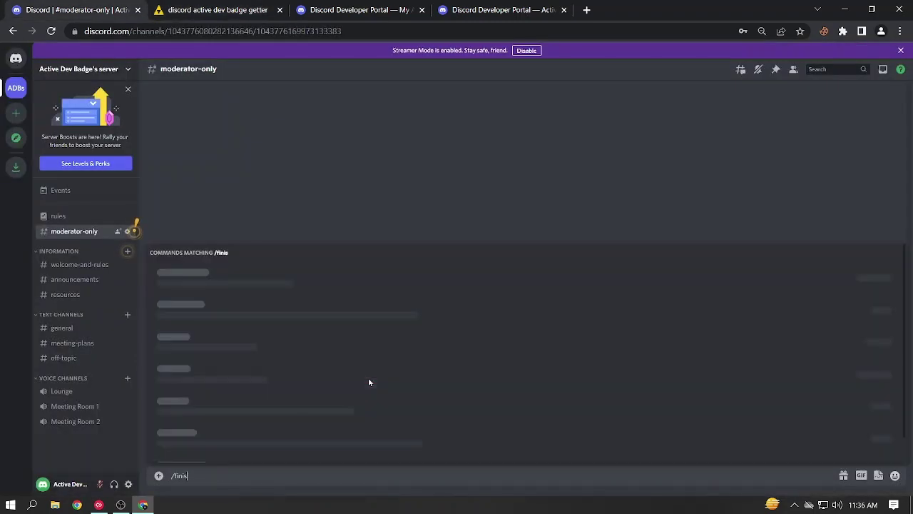
pyautogui.click(304, 444)
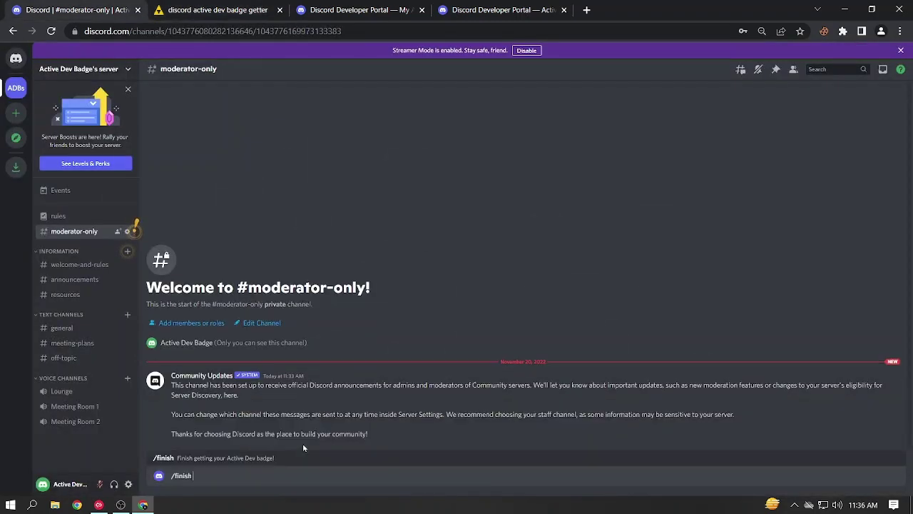
pyautogui.press('Return')
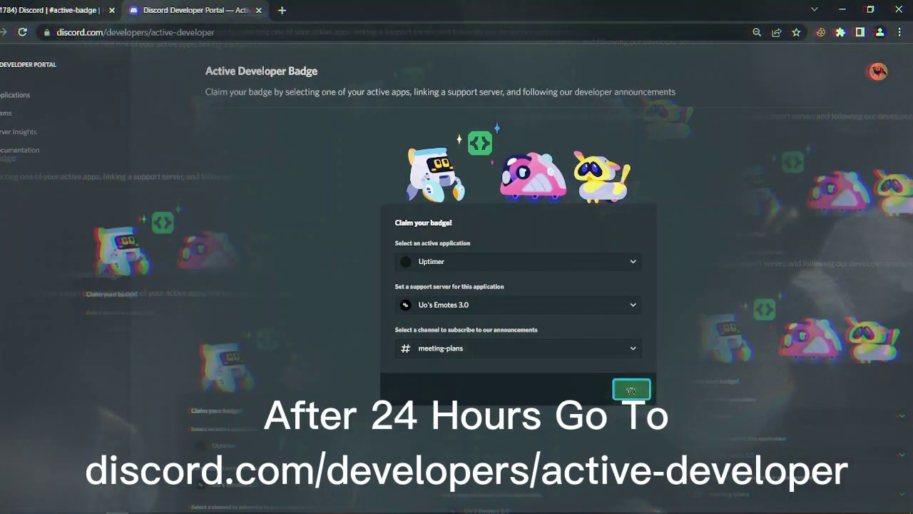
# Step: Claim the Active Developer Badge on the Developer Portal claim page
pyautogui.click(631, 391)
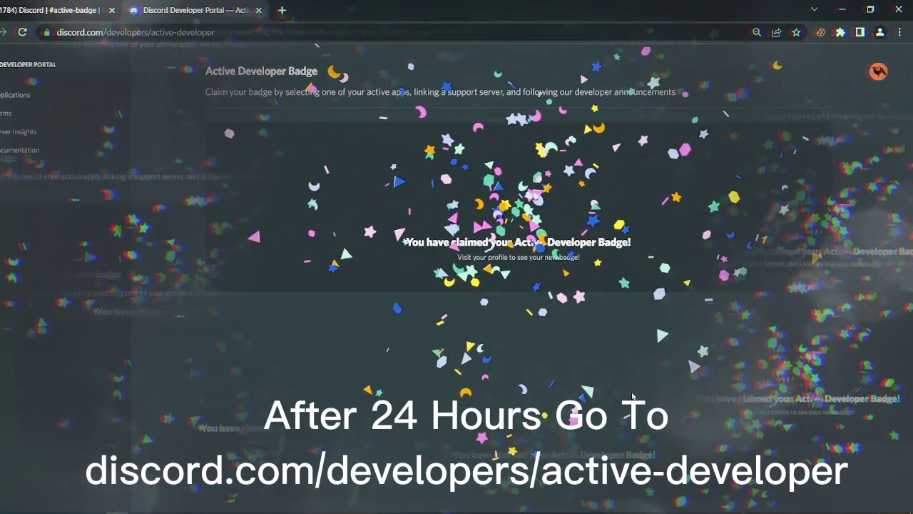